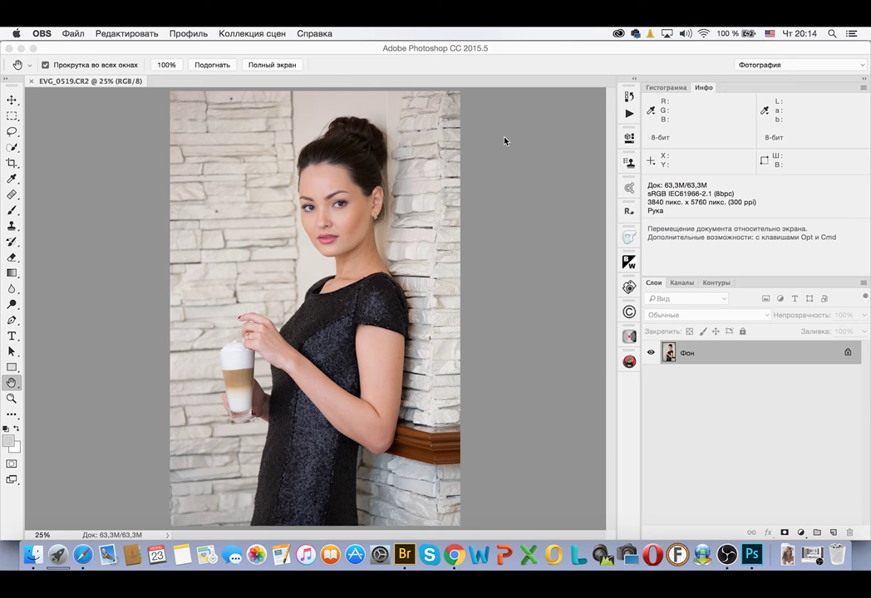
Step: Bring the Photoshop window with the portrait to the front and select the Zoom tool
left_click(504, 142)
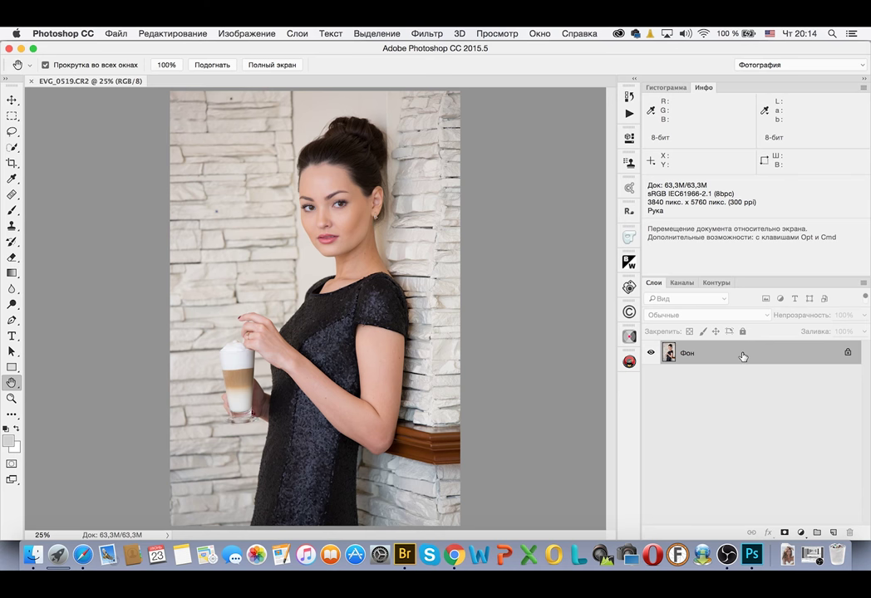
key("z")
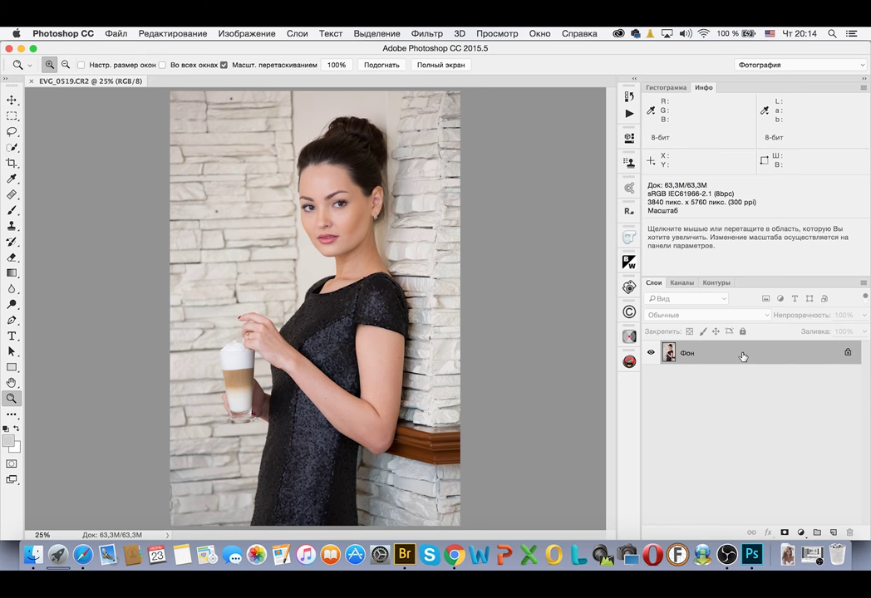
Step: Duplicate the background layer as Слой 1 and open Filter > Liquify on it
key("ctrl+j")
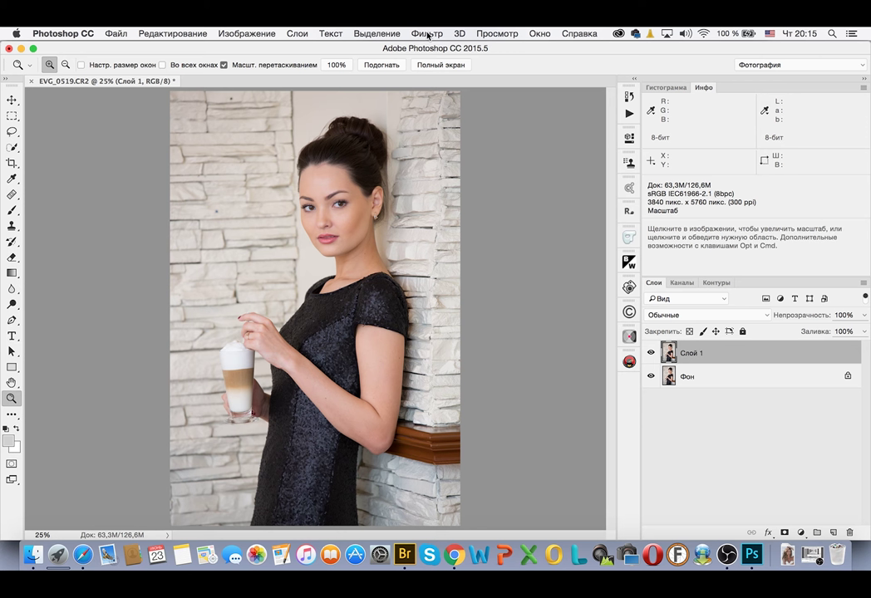
left_click(426, 33)
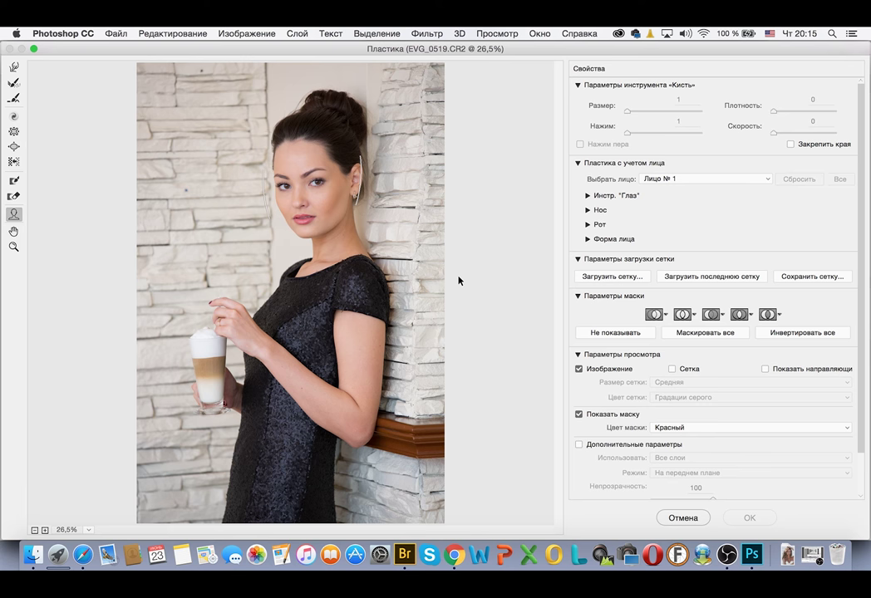
Step: At 50% zoom, set Face Shape forehead -25, chin height -4, jawline -41, face width -14
left_click(588, 240)
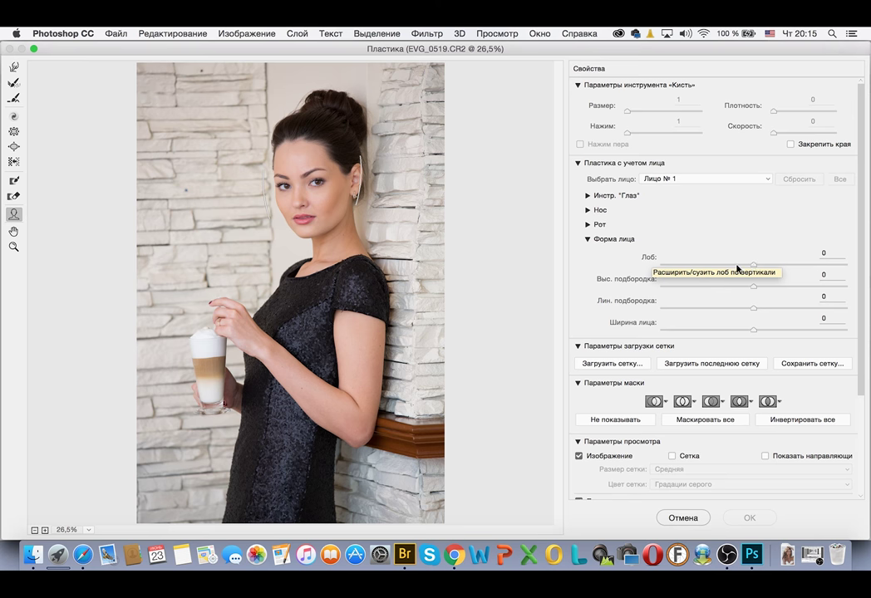
key("ctrl+plus")
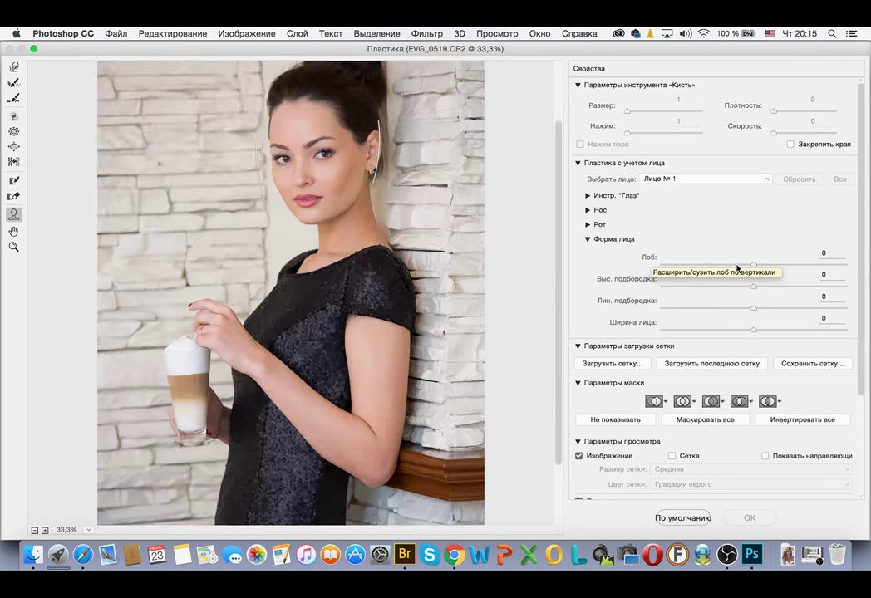
key("ctrl+plus")
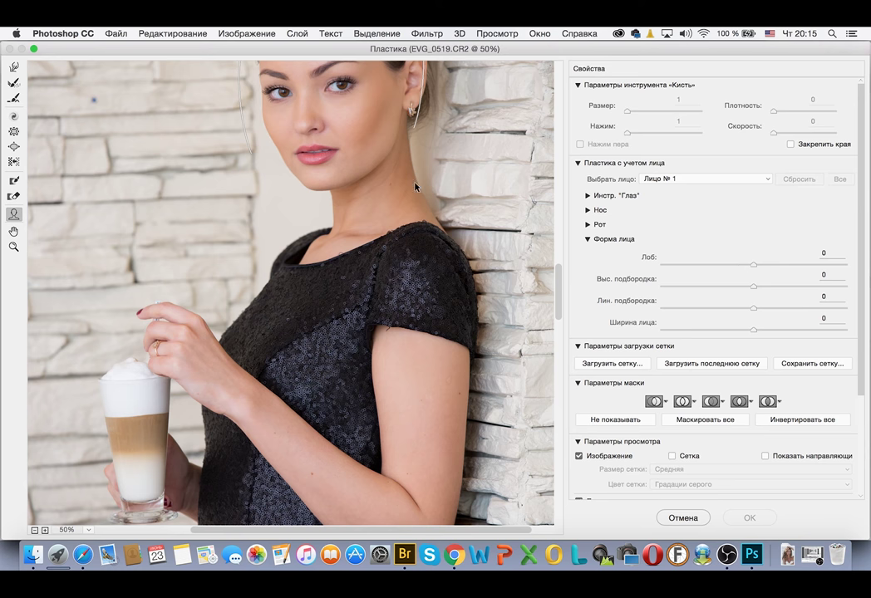
left_click_drag(401, 187, 384, 361)
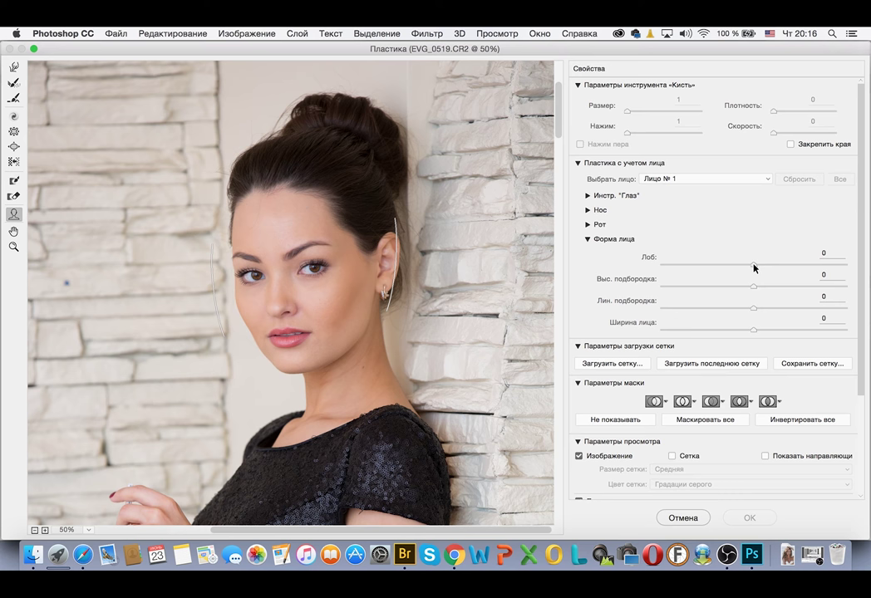
mouse_move(754, 264)
left_mouse_down()
mouse_move(665, 264)
mouse_move(828, 281)
mouse_move(732, 278)
left_mouse_up()
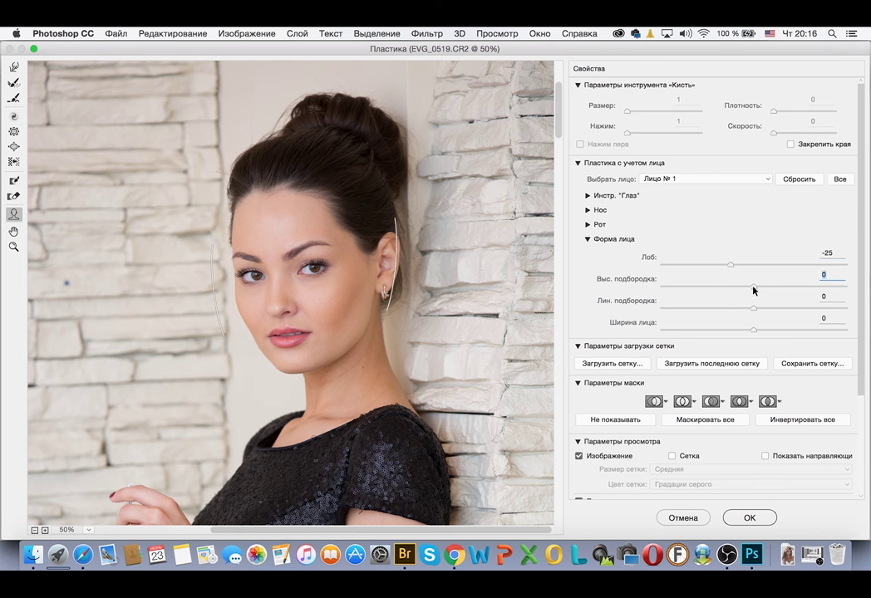
mouse_move(753, 288)
left_mouse_down()
mouse_move(686, 285)
mouse_move(805, 287)
mouse_move(718, 286)
mouse_move(749, 287)
mouse_move(738, 311)
mouse_move(721, 308)
mouse_move(752, 311)
mouse_move(716, 310)
left_mouse_up()
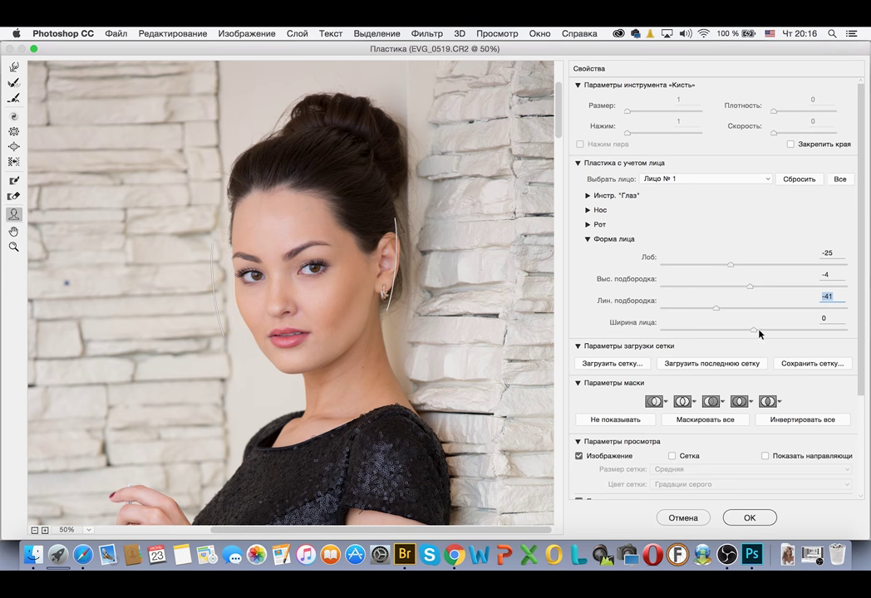
left_click_drag(754, 330, 744, 335)
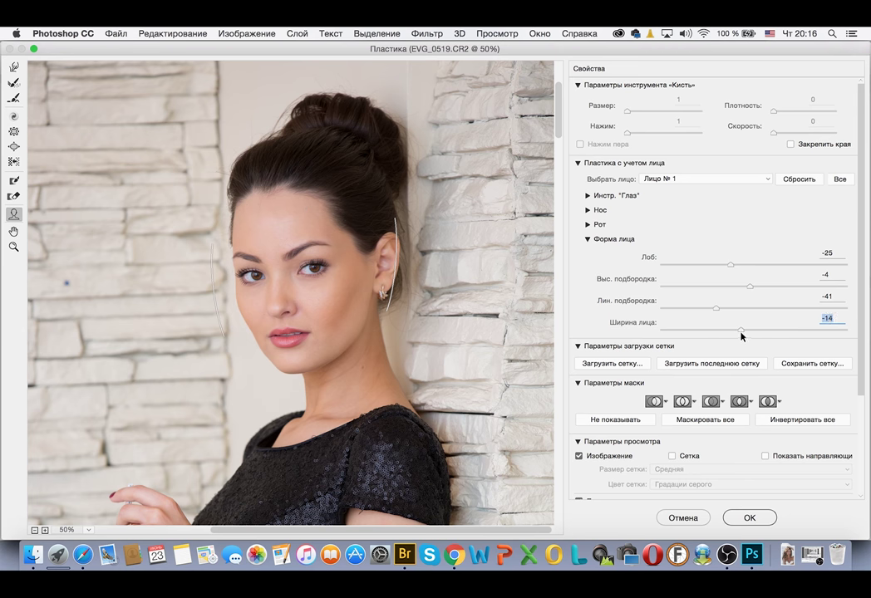
Step: Ease Face Width to -11 and toggle Show Backdrop on and off, leaving it off
scroll(758, 345, "down", 1)
scroll(761, 348, "down", 2)
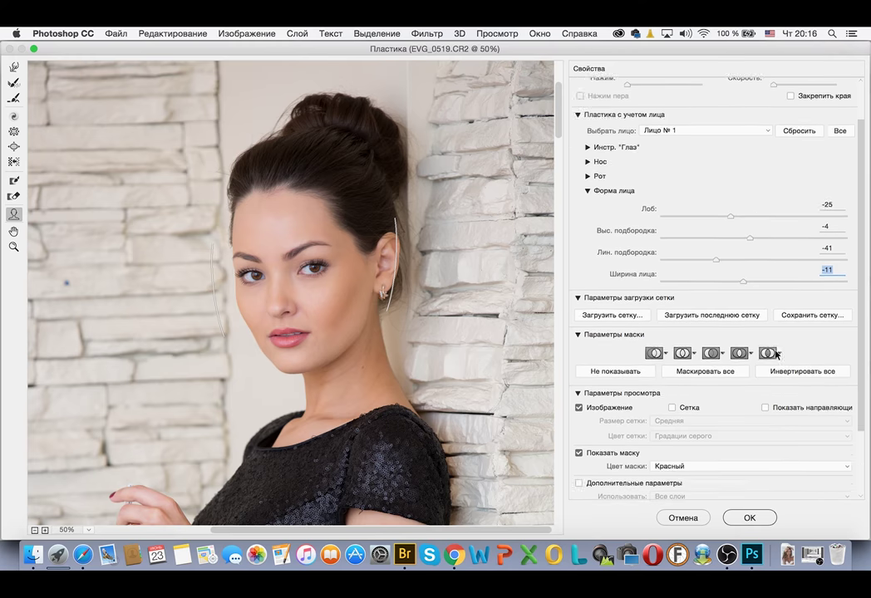
scroll(769, 351, "down", 3)
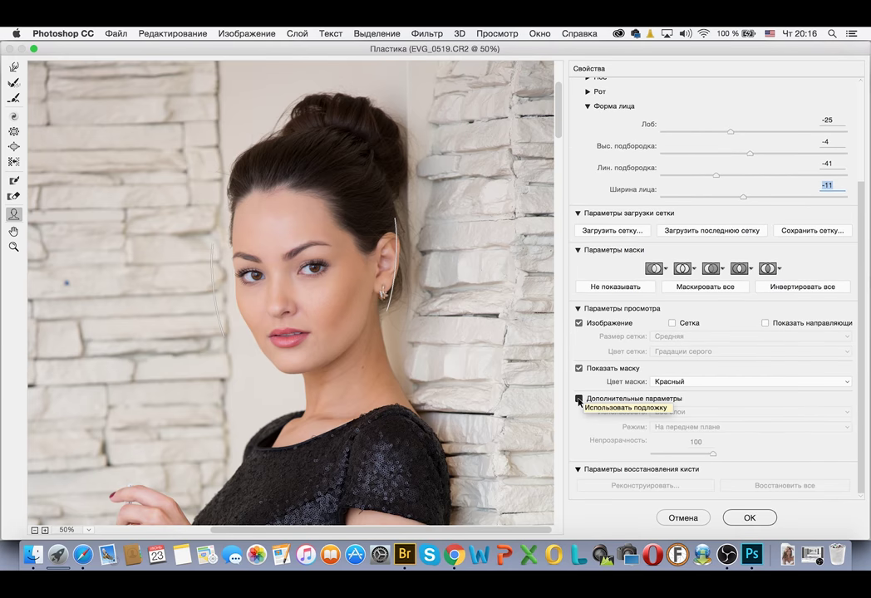
left_click(579, 400)
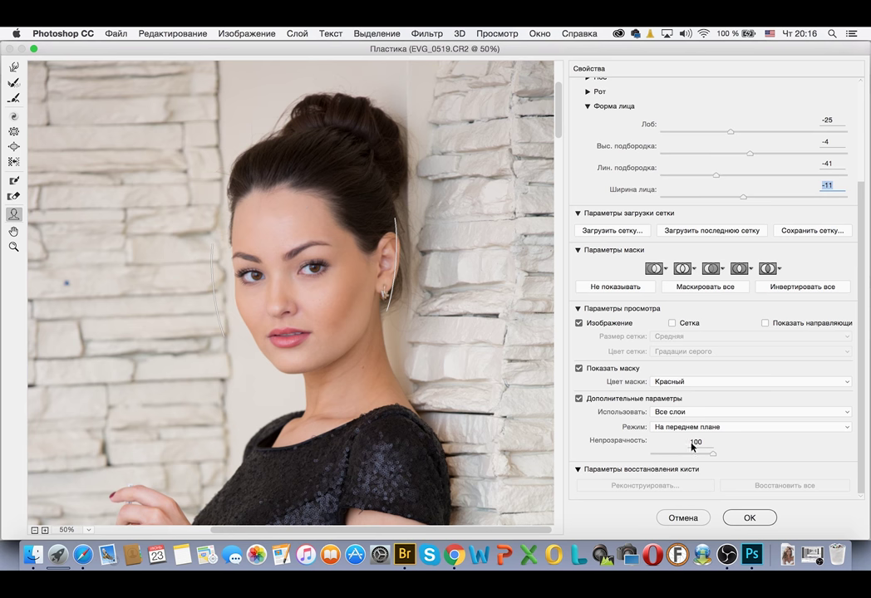
left_click(579, 400)
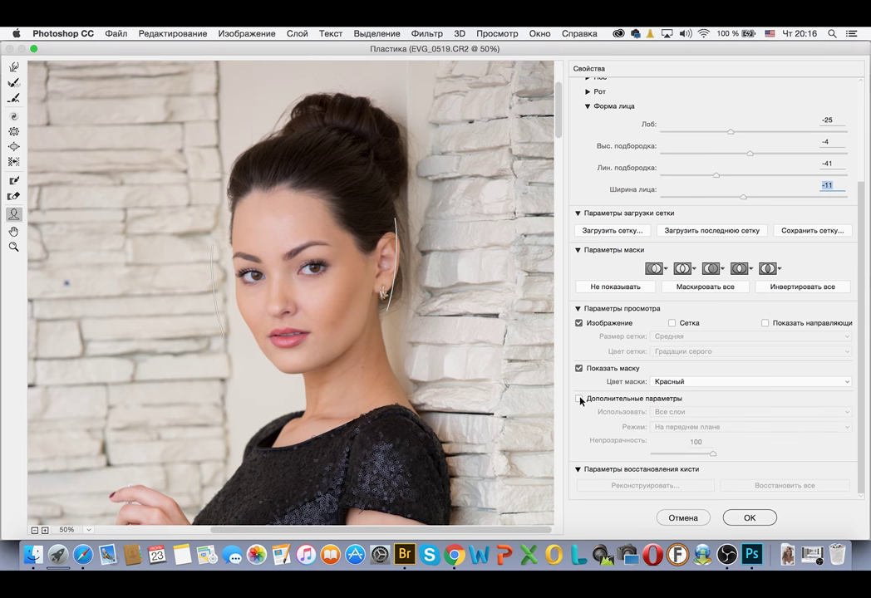
left_click(580, 400)
left_click(580, 400)
left_click(579, 400)
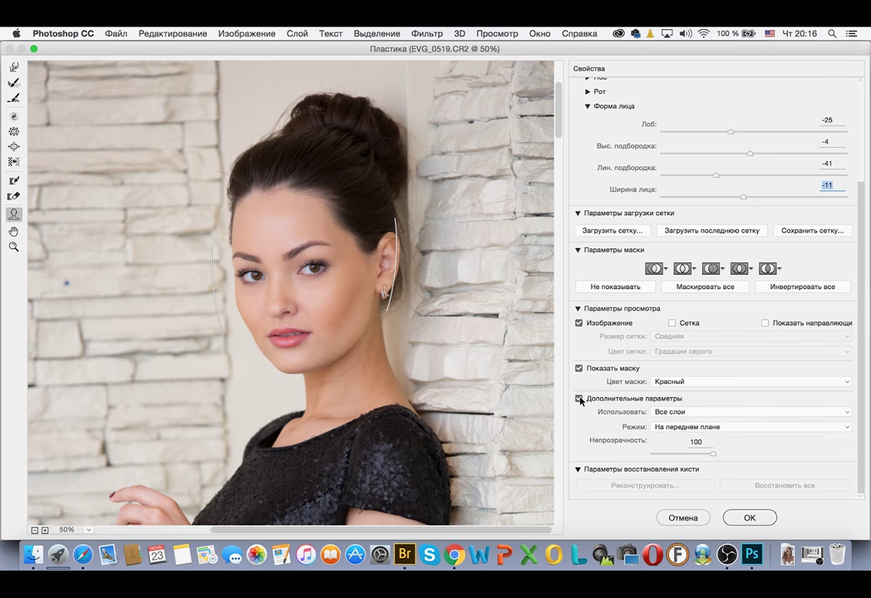
left_click(579, 400)
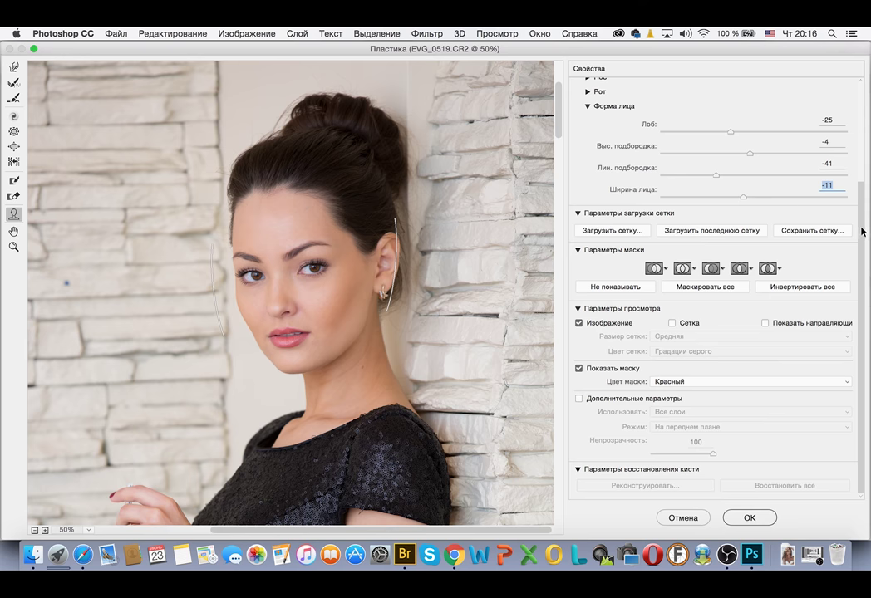
scroll(863, 150, "up", 5)
scroll(863, 150, "up", 3)
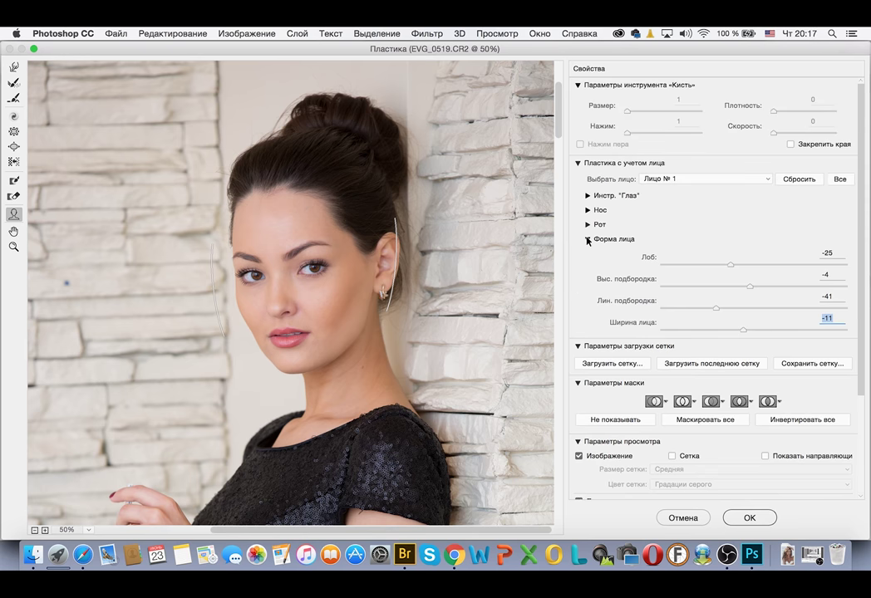
Step: Set Mouth Smile 11, Upper Lip 17, Lower Lip 8, Mouth Width 13, Mouth Height 11
left_click(588, 239)
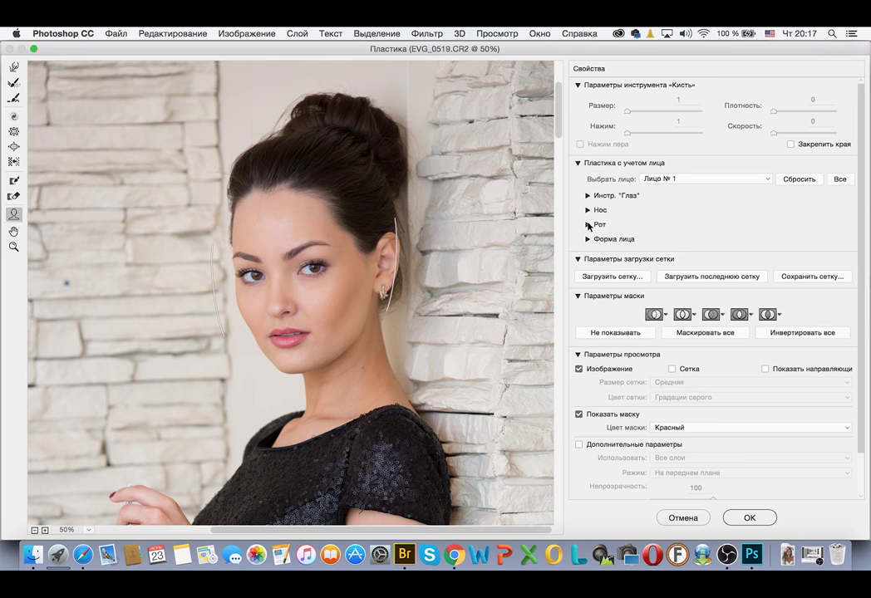
left_click(589, 225)
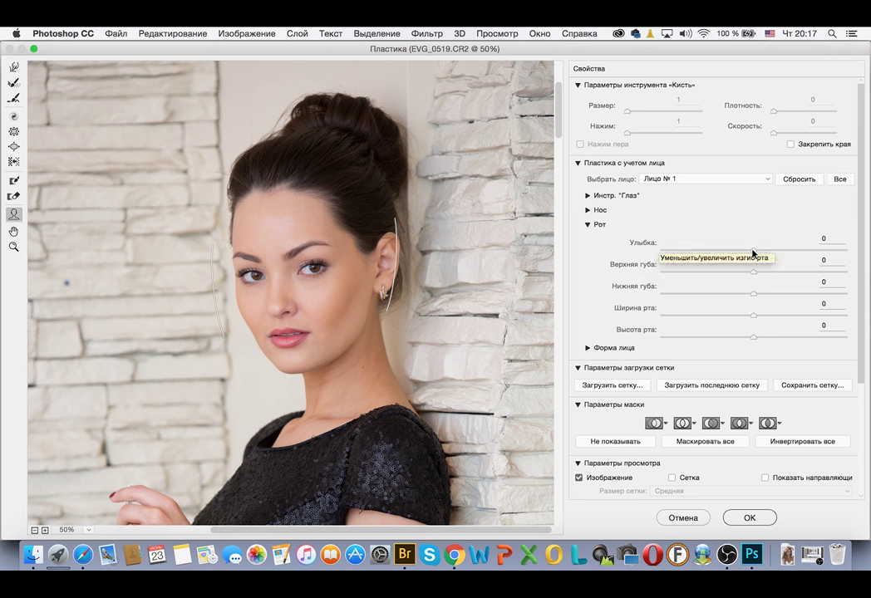
mouse_move(754, 250)
left_mouse_down()
mouse_move(763, 250)
mouse_move(725, 249)
mouse_move(763, 250)
left_mouse_up()
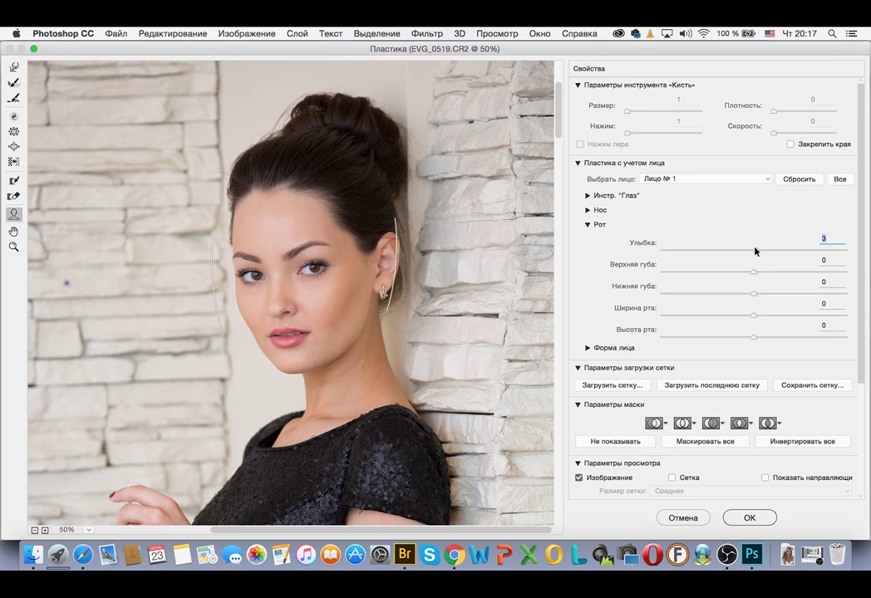
key("super+plus")
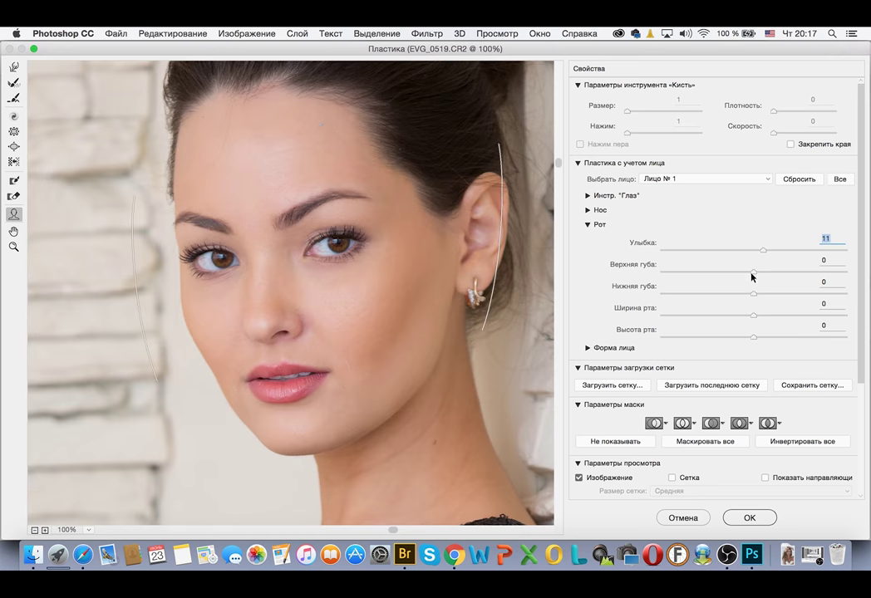
left_click_drag(753, 271, 769, 270)
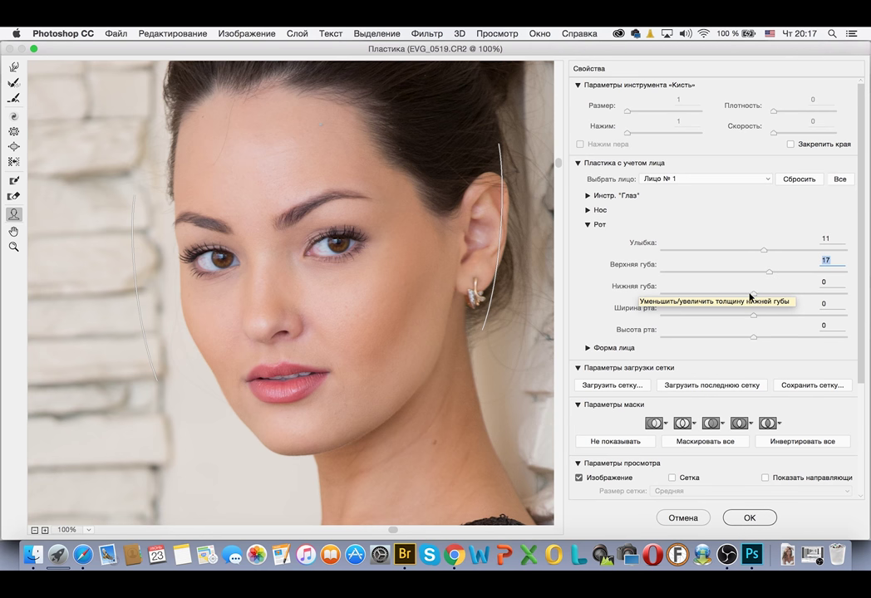
mouse_move(753, 294)
left_mouse_down()
mouse_move(740, 296)
mouse_move(761, 296)
mouse_move(763, 316)
mouse_move(787, 317)
mouse_move(766, 317)
mouse_move(766, 339)
left_mouse_up()
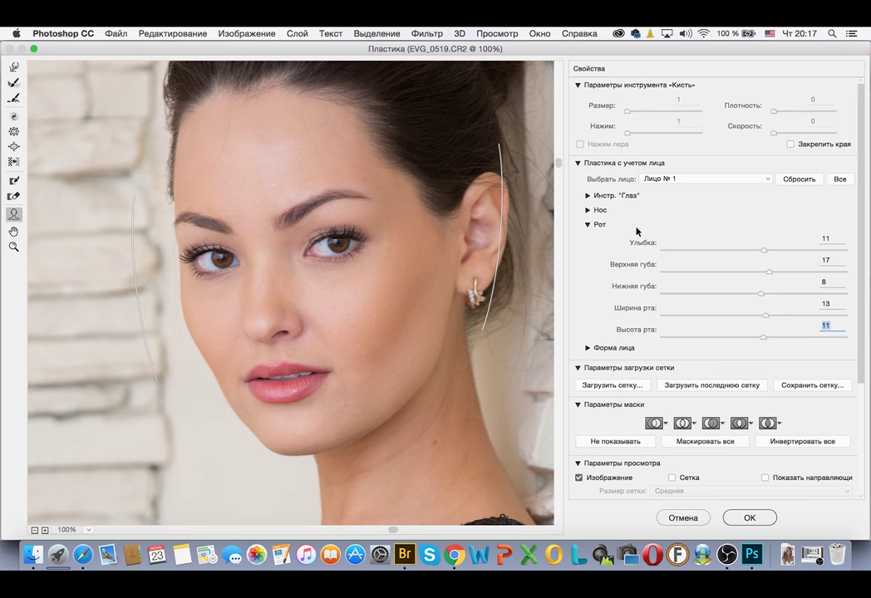
Step: Lower Nose Height to -7, then collapse the Nose section
left_click(587, 224)
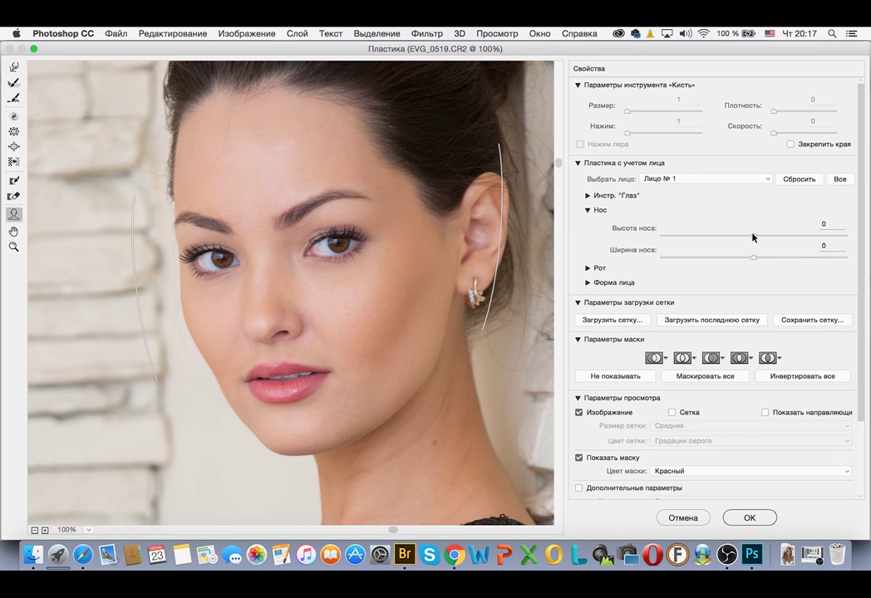
left_click_drag(753, 238, 750, 261)
left_click(588, 210)
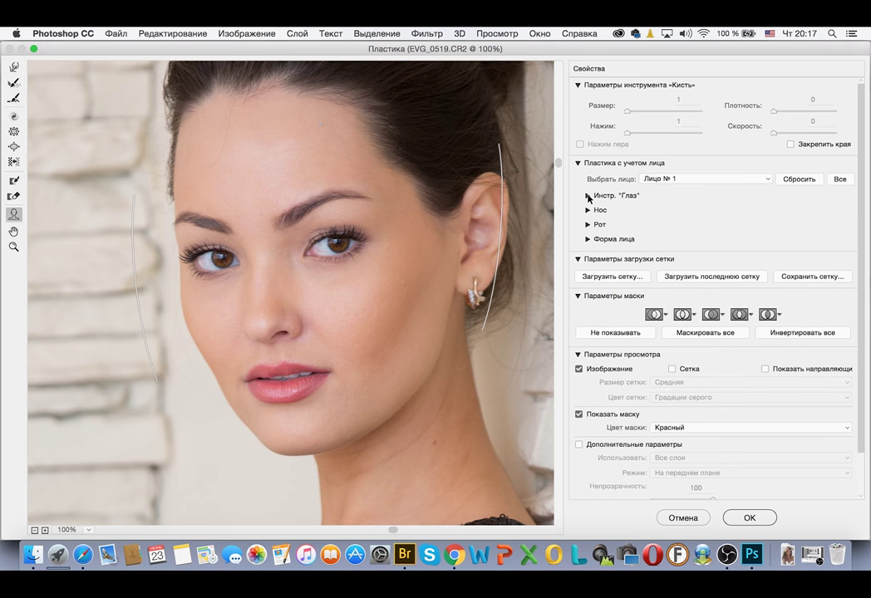
Step: Set Eye Size 13, Eye Height 17 and Eye Distance -36, then collapse Eyes
left_click(588, 197)
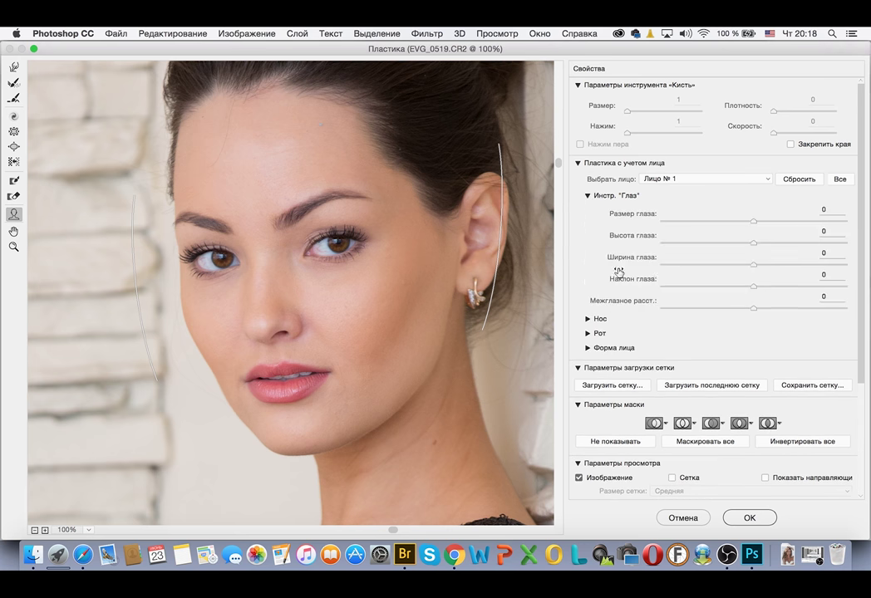
mouse_move(753, 225)
left_mouse_down()
mouse_move(788, 244)
mouse_move(770, 244)
mouse_move(762, 264)
left_mouse_up()
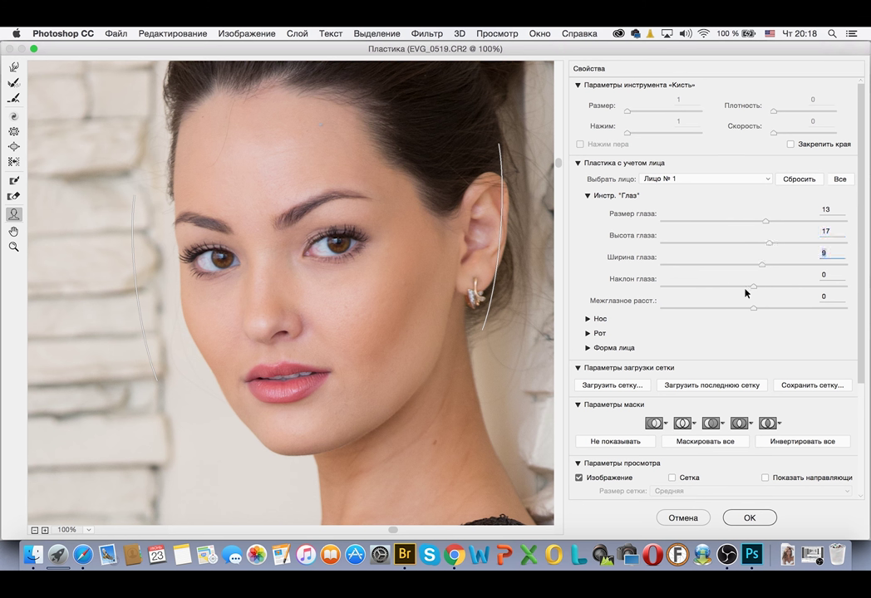
mouse_move(752, 287)
left_mouse_down()
mouse_move(689, 288)
mouse_move(787, 291)
mouse_move(753, 287)
mouse_move(724, 307)
left_mouse_up()
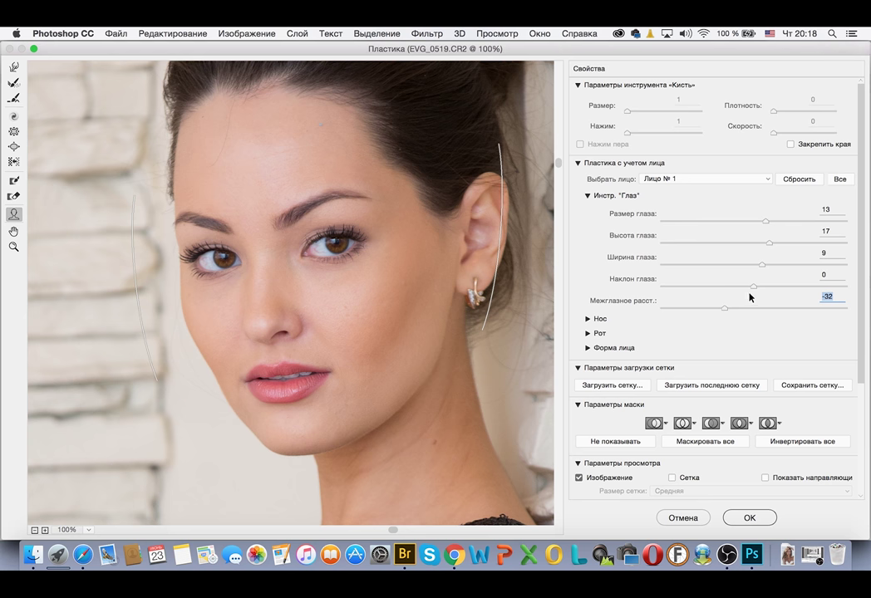
left_click(730, 308)
left_click_drag(730, 309, 722, 310)
left_click(588, 195)
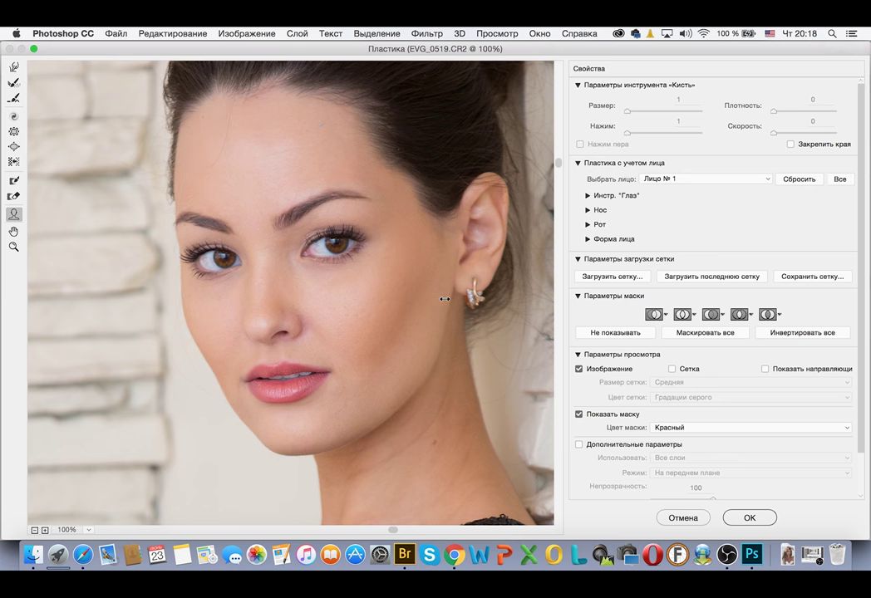
Step: Raise Chin Height to 61, tighten Jawline to -45 and cut Forehead to -98
left_click(445, 299)
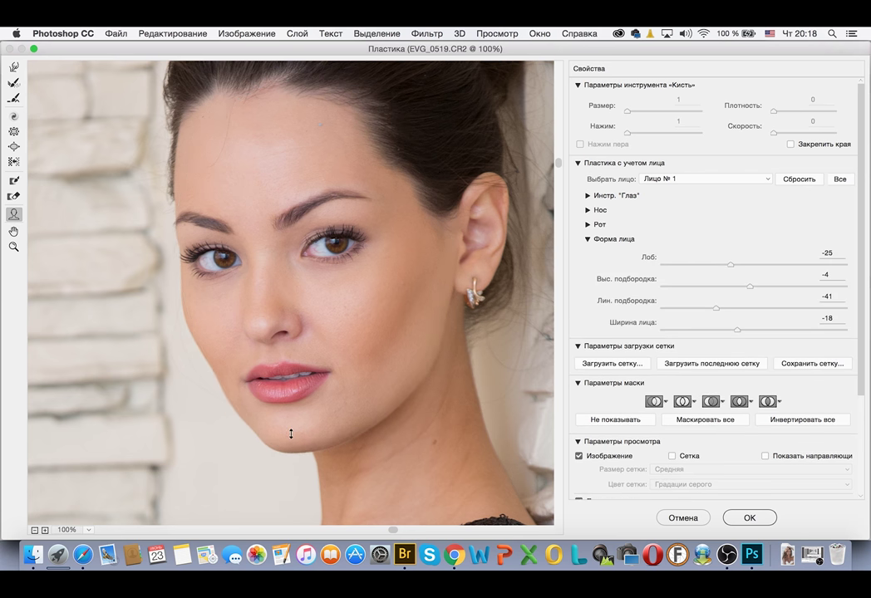
left_click_drag(291, 433, 291, 463)
left_click_drag(230, 396, 233, 394)
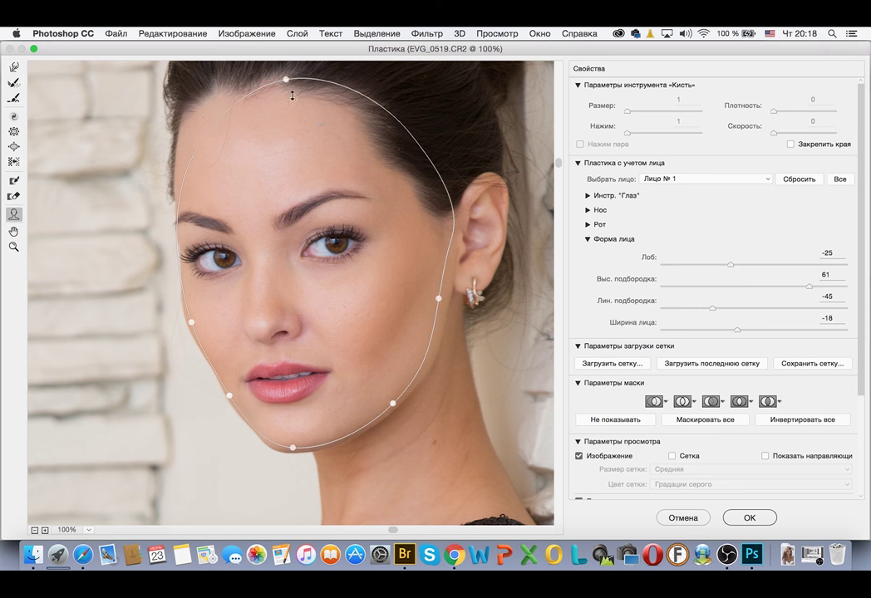
left_click_drag(286, 84, 287, 93)
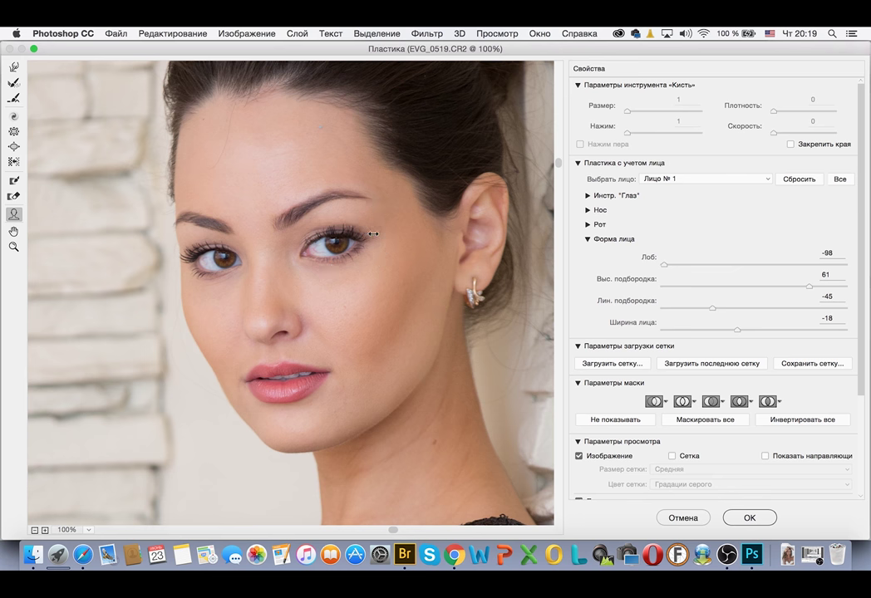
left_click(366, 235)
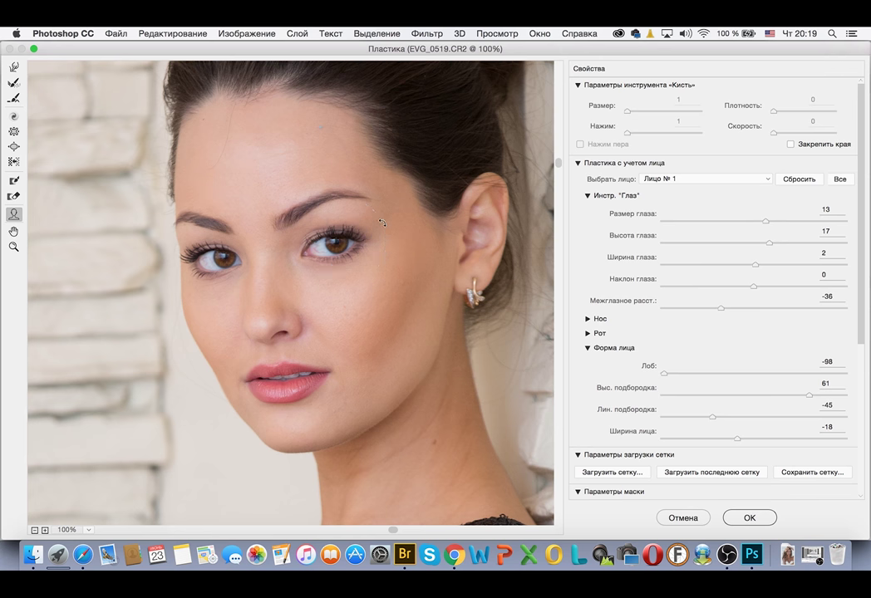
Step: Drag the Eye Width slider to -13 and Eye Tilt to -7
left_click_drag(382, 223, 357, 233)
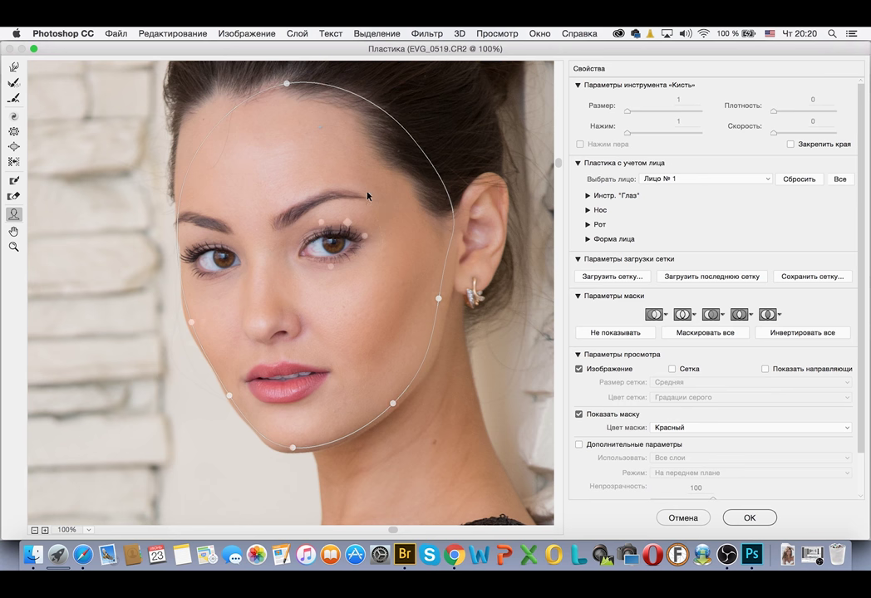
Step: Apply the Liquify edits and toggle Слой 1 to compare, leaving it visible
left_click(748, 519)
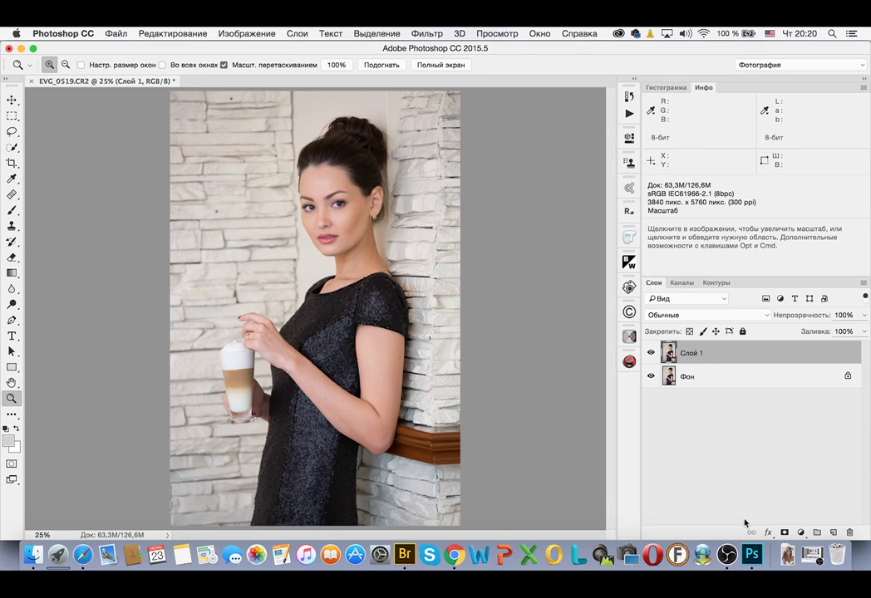
left_click(650, 353)
left_click(652, 353)
left_click(651, 353)
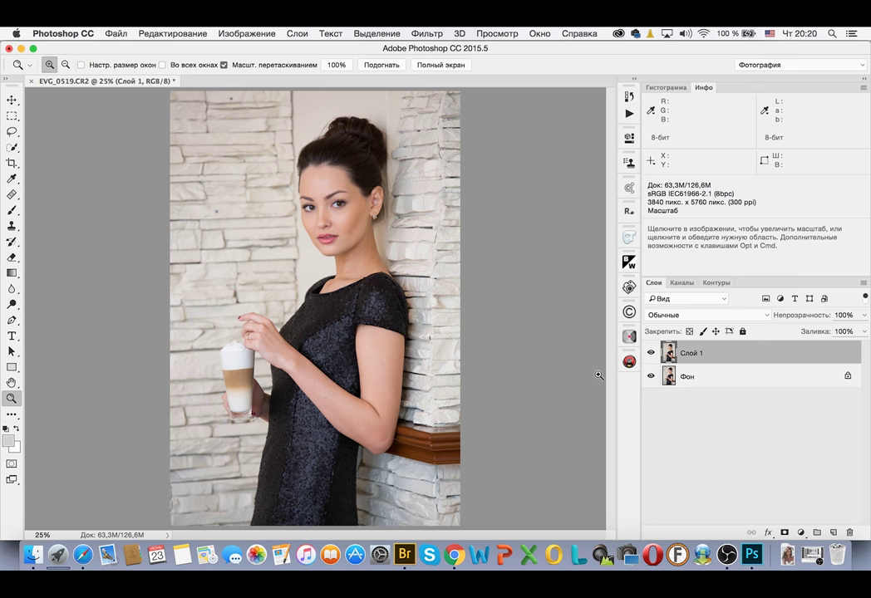